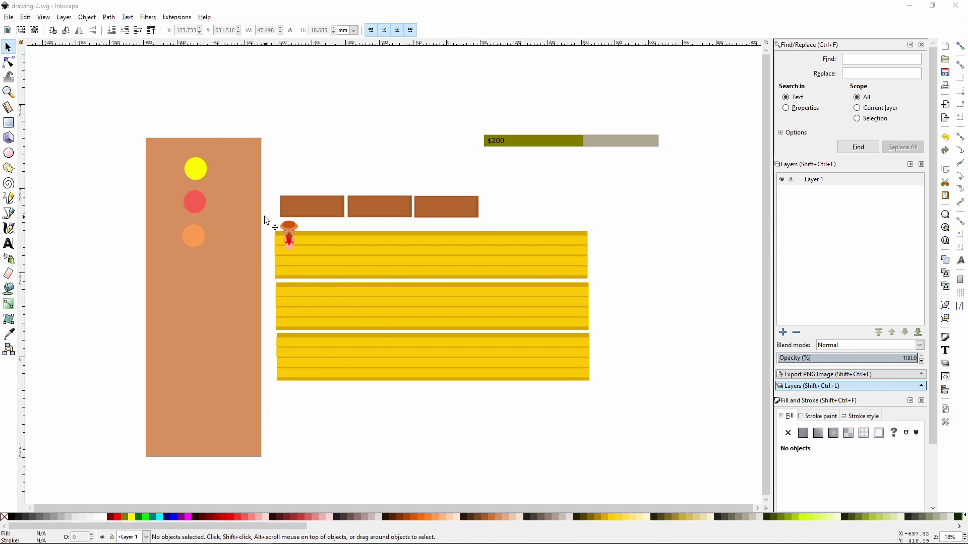
# Nudge the brown seed-store panel slightly left and check the circles on it.
pyautogui.moveTo(269, 215); pyautogui.dragTo(306, 255)
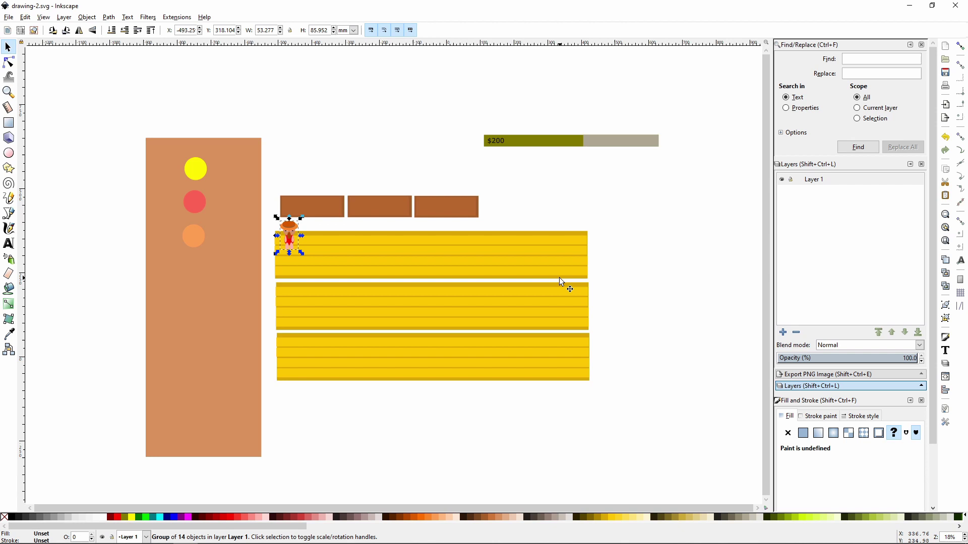
pyautogui.click(556, 250)
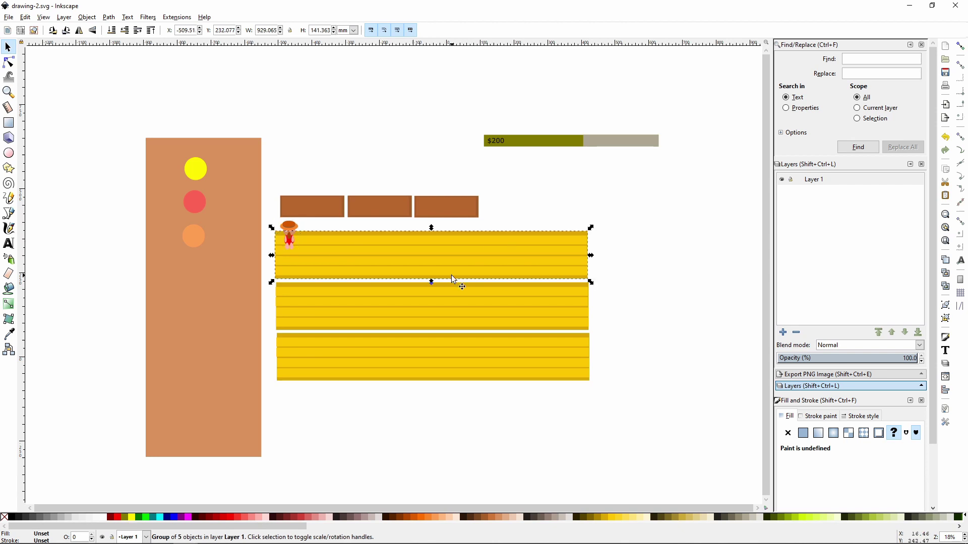
pyautogui.click(556, 219)
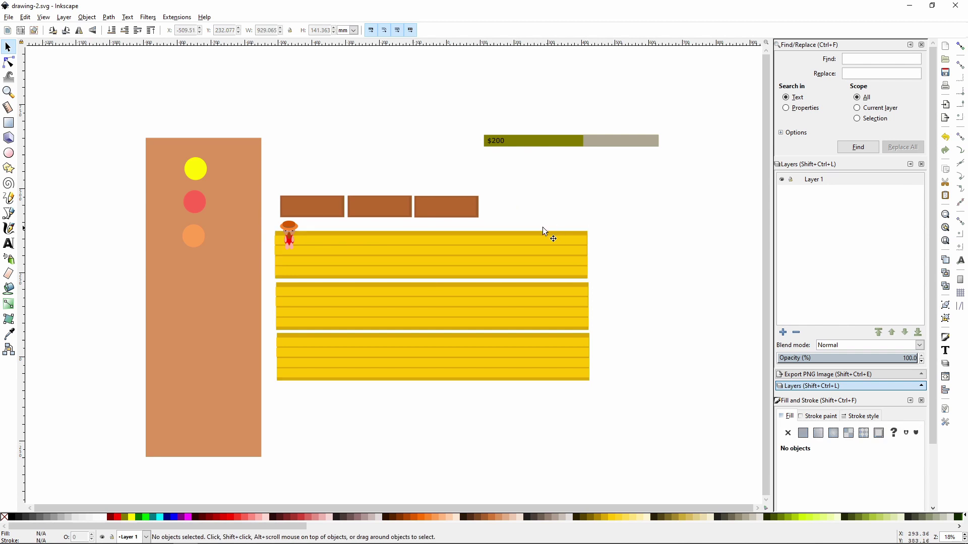
pyautogui.moveTo(260, 218); pyautogui.dragTo(257, 214)
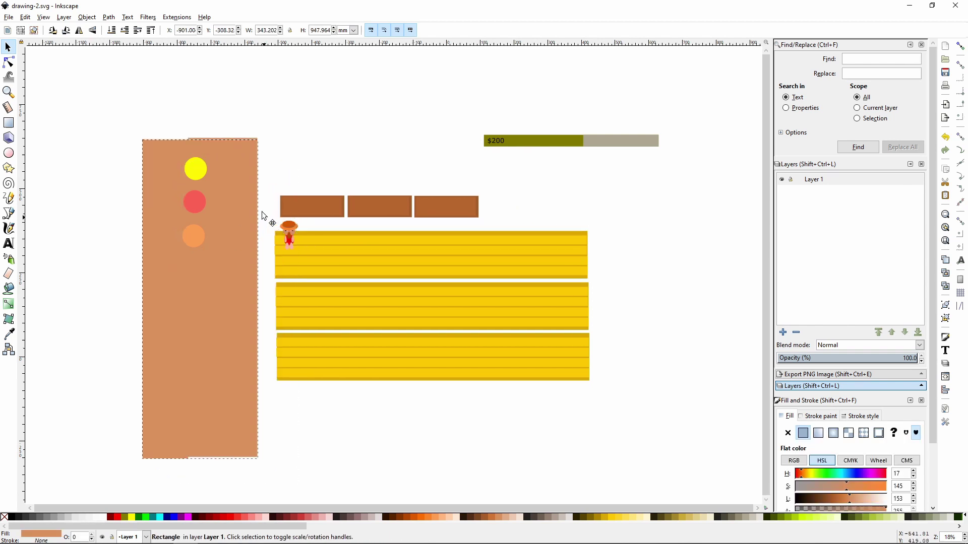
pyautogui.click(204, 172)
pyautogui.click(195, 201)
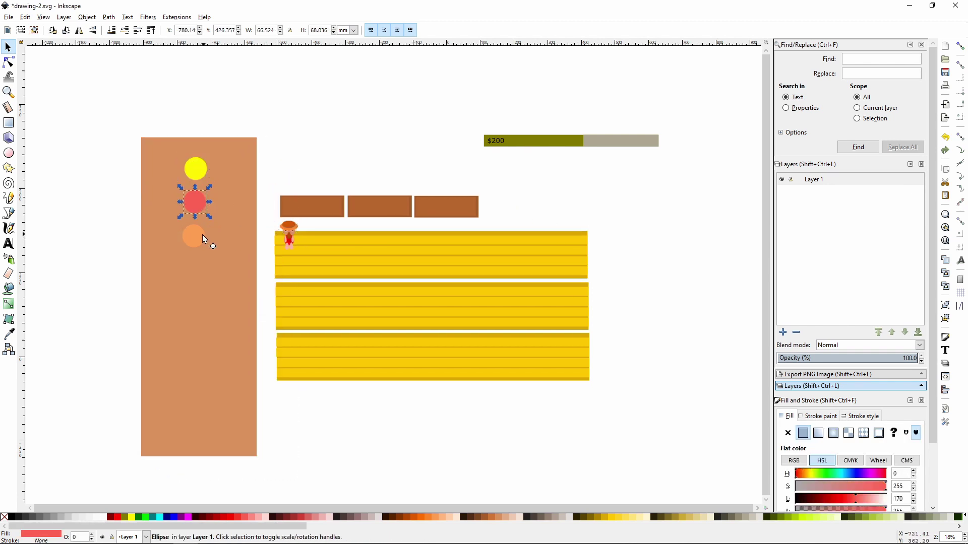
pyautogui.click(195, 236)
# Rubber-band select the 14-object character group and drop it on the top field's left end.
pyautogui.moveTo(268, 215); pyautogui.dragTo(282, 218)
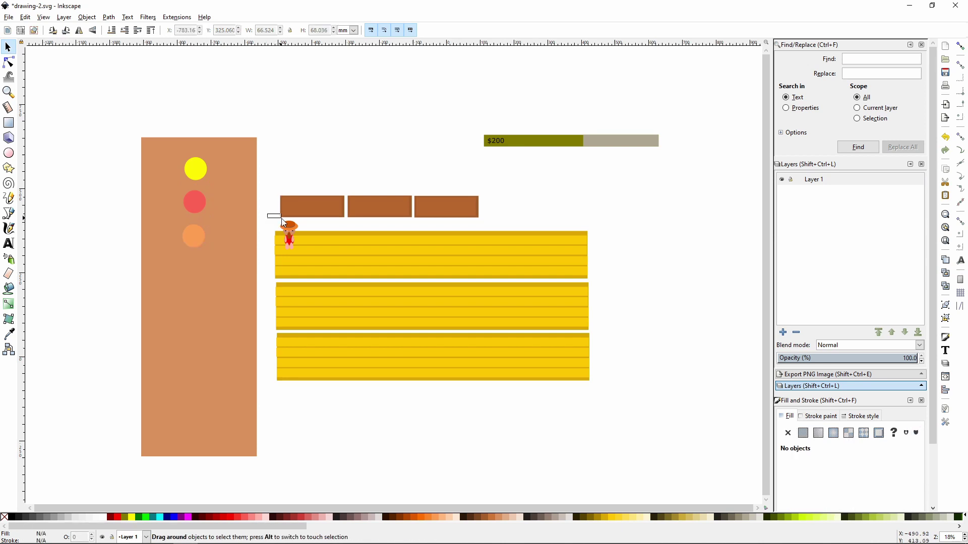
pyautogui.moveTo(299, 250)
pyautogui.mouseDown()
pyautogui.moveTo(196, 170)
pyautogui.moveTo(289, 237)
pyautogui.mouseUp()
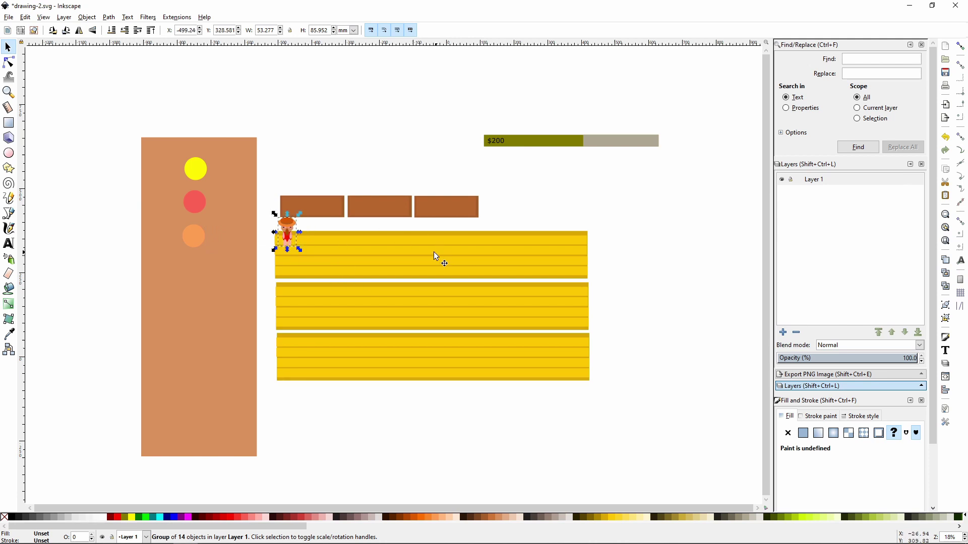
pyautogui.moveTo(287, 235); pyautogui.dragTo(418, 237)
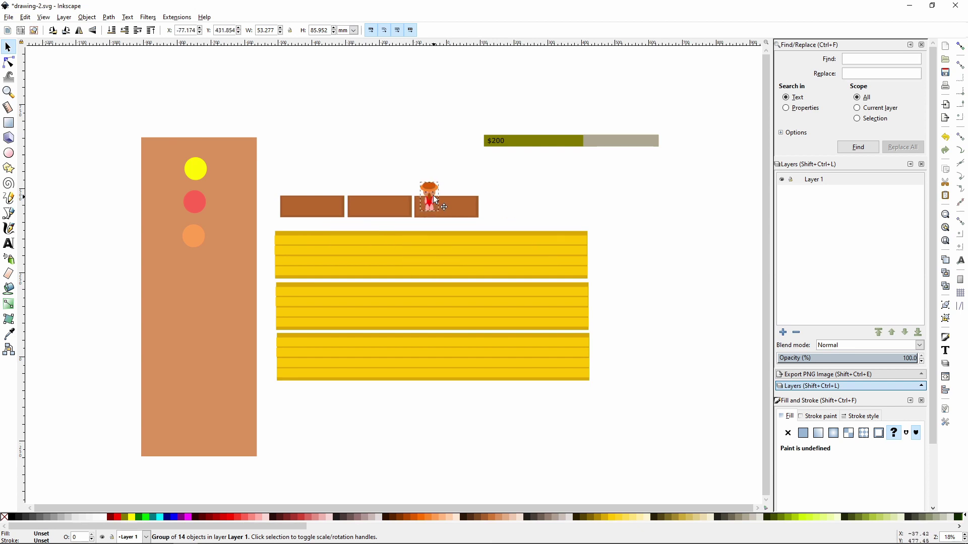
pyautogui.moveTo(418, 236); pyautogui.dragTo(292, 247)
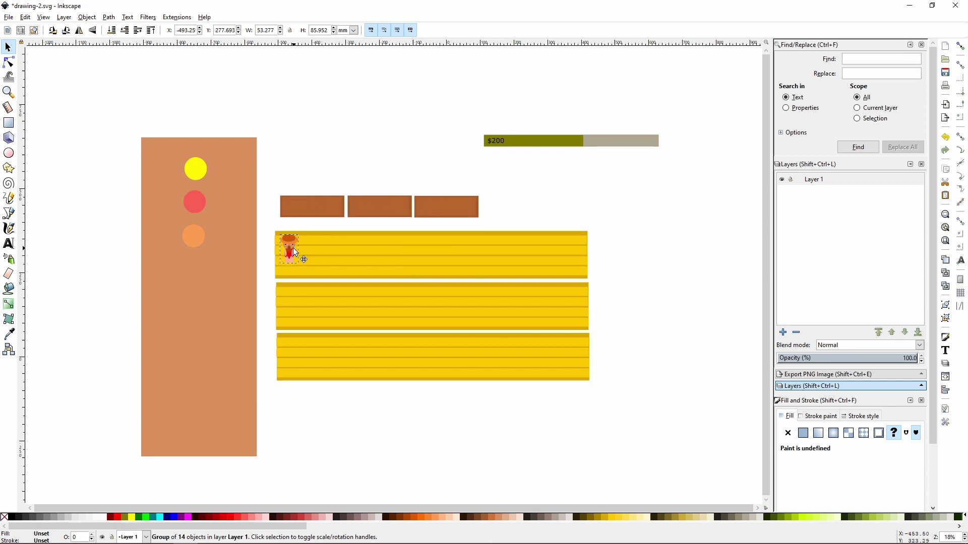